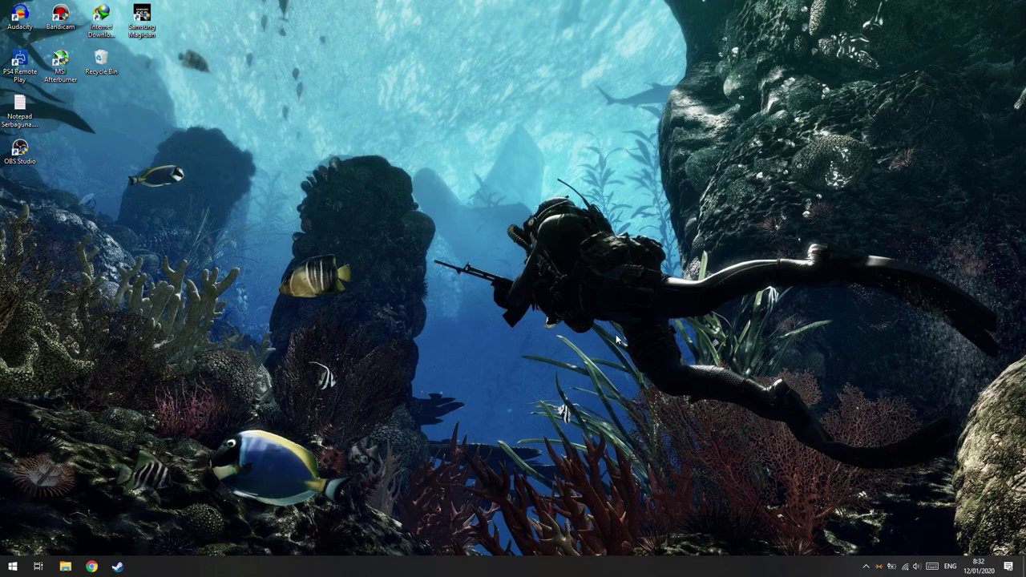
# Step: Launch OBS Studio by searching for "obs" among the installed programs
pyautogui.click(12, 566)
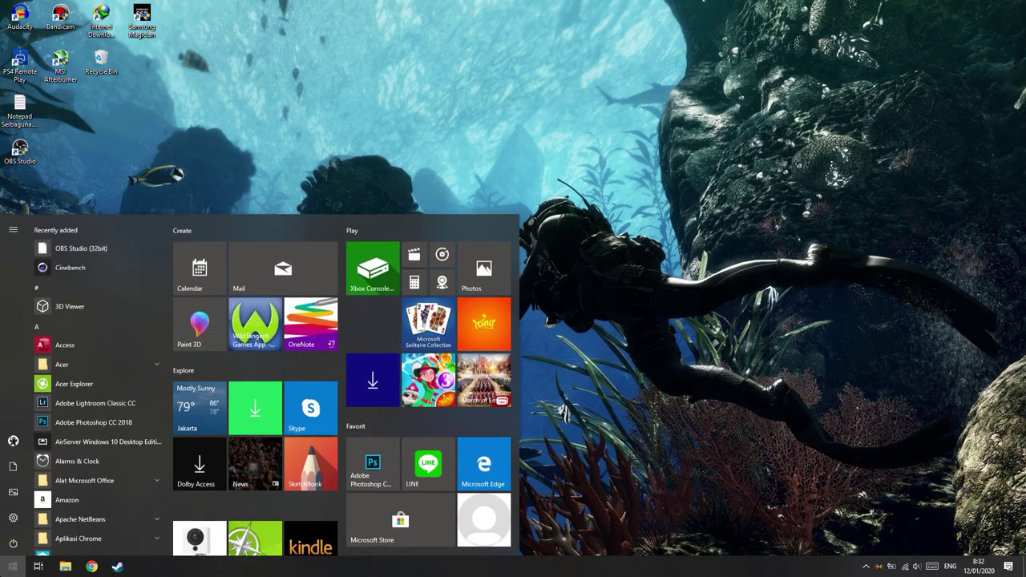
pyautogui.write('obs')
pyautogui.press('Return')
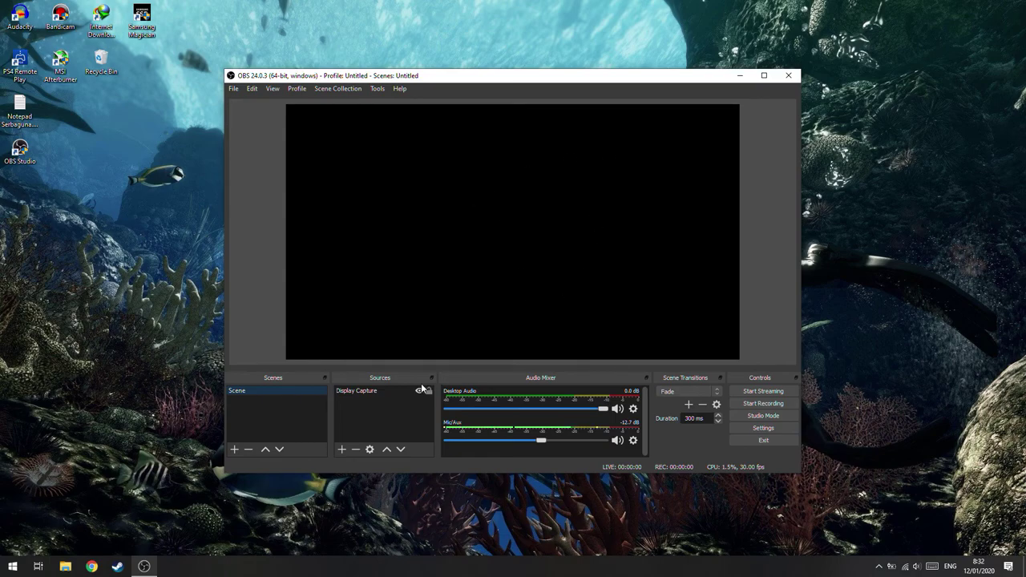
# Step: Try capturing Display 2: 1920x1080 @ 1920,0 with the Display Capture source
pyautogui.doubleClick(372, 397)
pyautogui.click(452, 341)
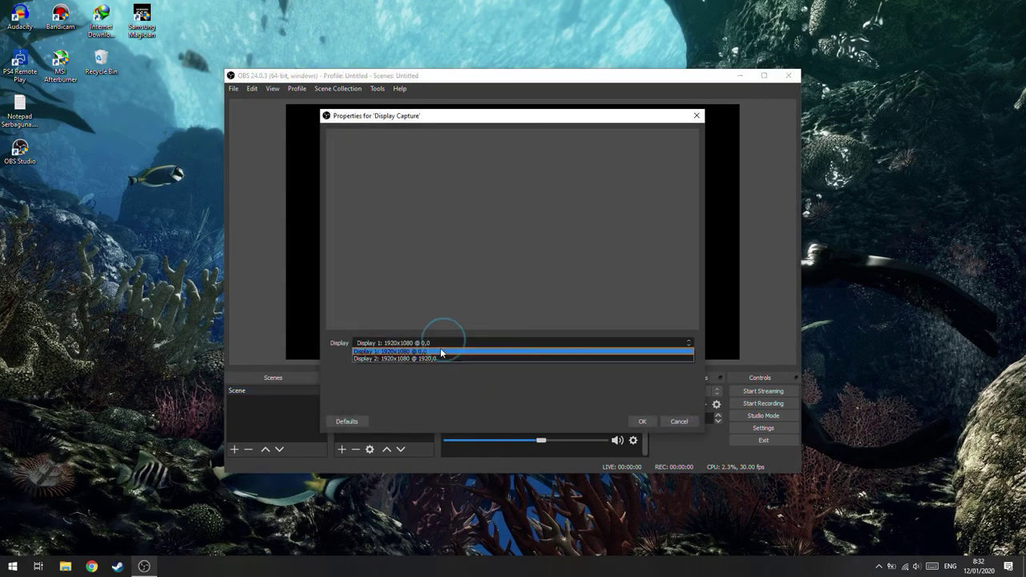
pyautogui.click(431, 359)
pyautogui.click(642, 421)
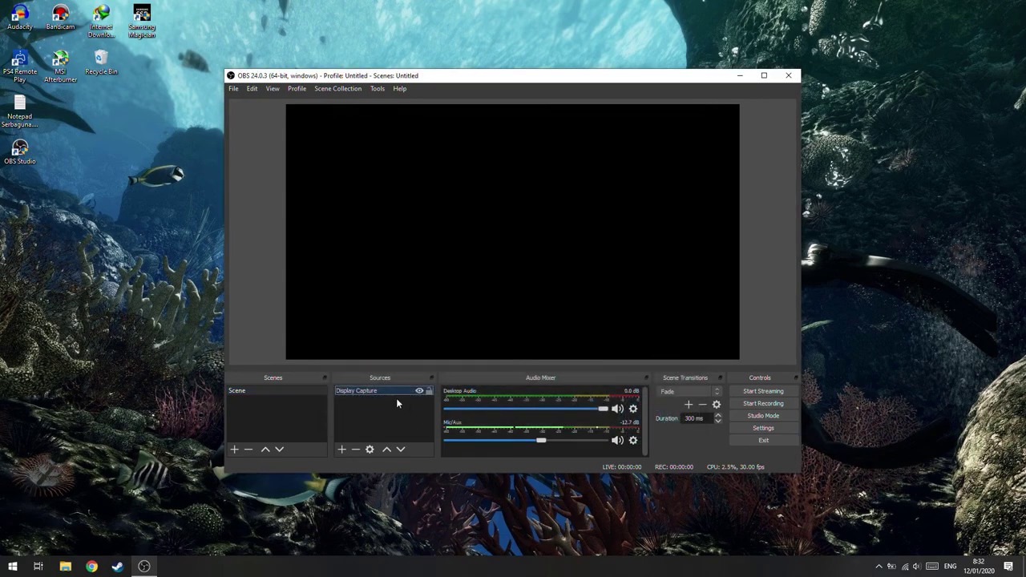
# Step: Set the Display Capture source back to Display 1: 1920x1080 @ 0,0 and minimize the OBS window
pyautogui.doubleClick(374, 392)
pyautogui.click(414, 344)
pyautogui.click(414, 351)
pyautogui.click(642, 421)
pyautogui.click(740, 78)
# Step: Open the file location of the OBS Studio desktop shortcut
pyautogui.click(22, 150)
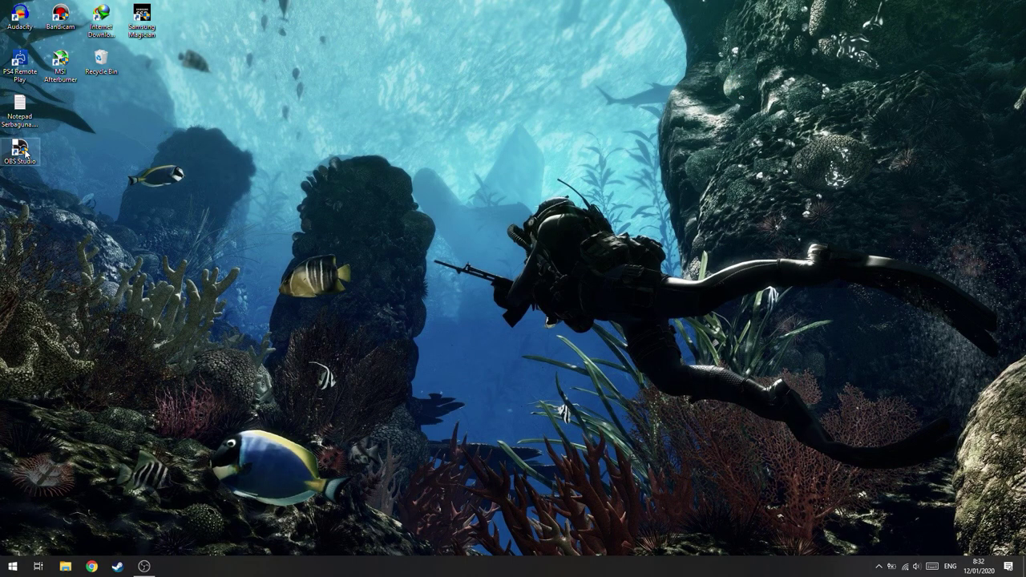
pyautogui.rightClick(23, 150)
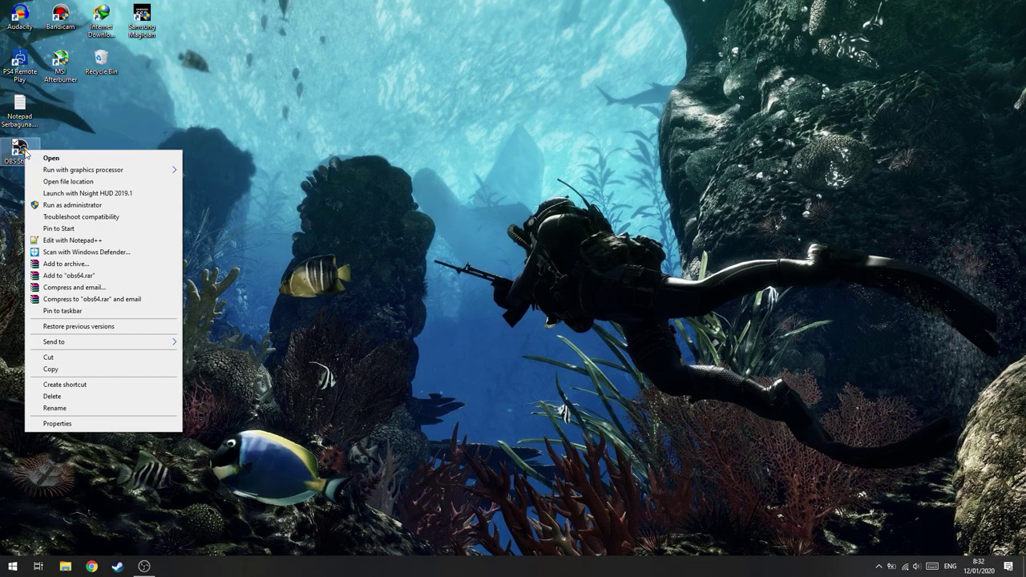
pyautogui.click(68, 182)
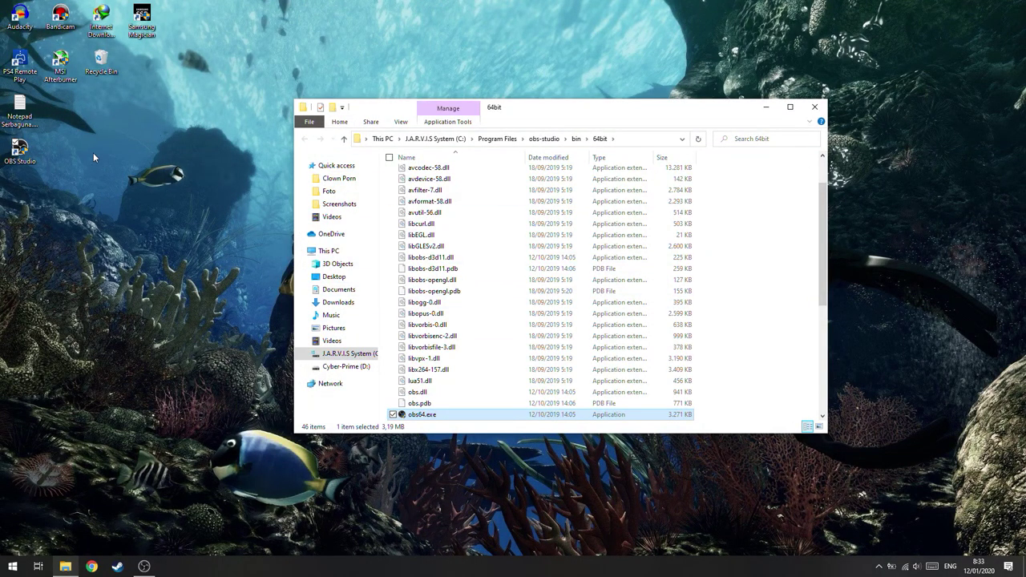
pyautogui.click(13, 567)
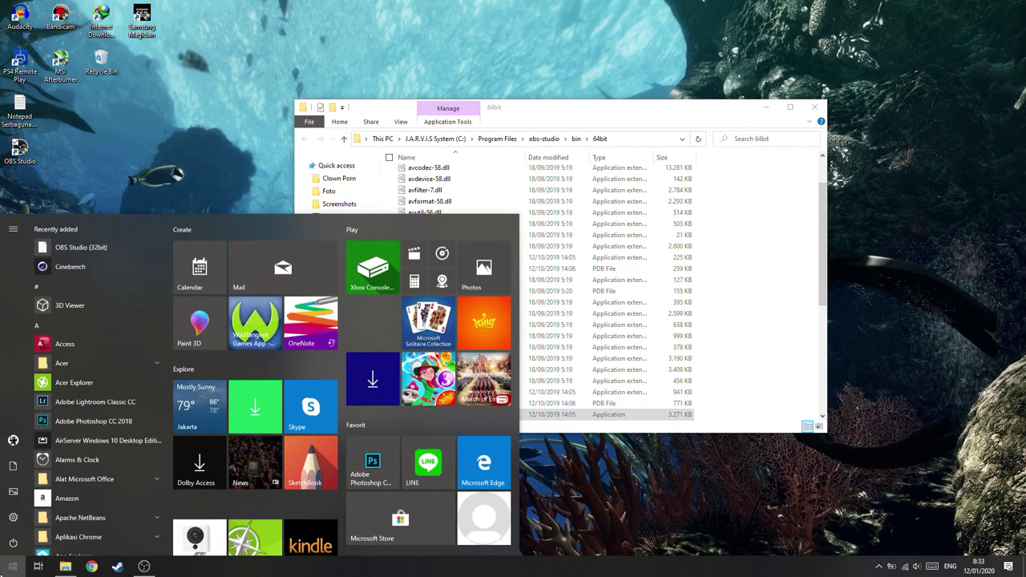
pyautogui.write('obs')
pyautogui.press('BackSpace')
pyautogui.press('BackSpace')
pyautogui.press('BackSpace')
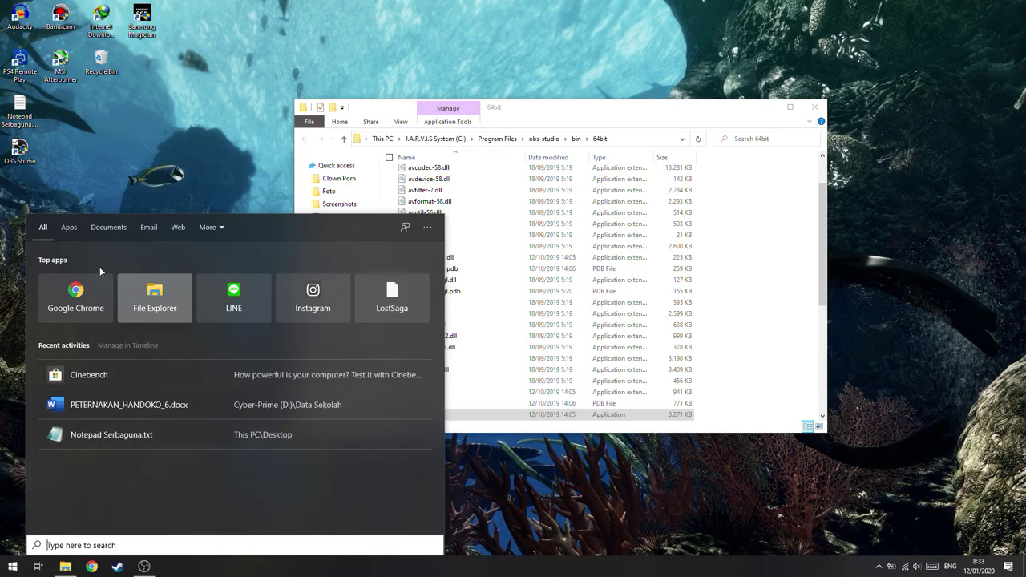
pyautogui.press('Escape')
# Step: Find OBS Studio (64bit) in the installed programs list and open its file location
pyautogui.click(15, 566)
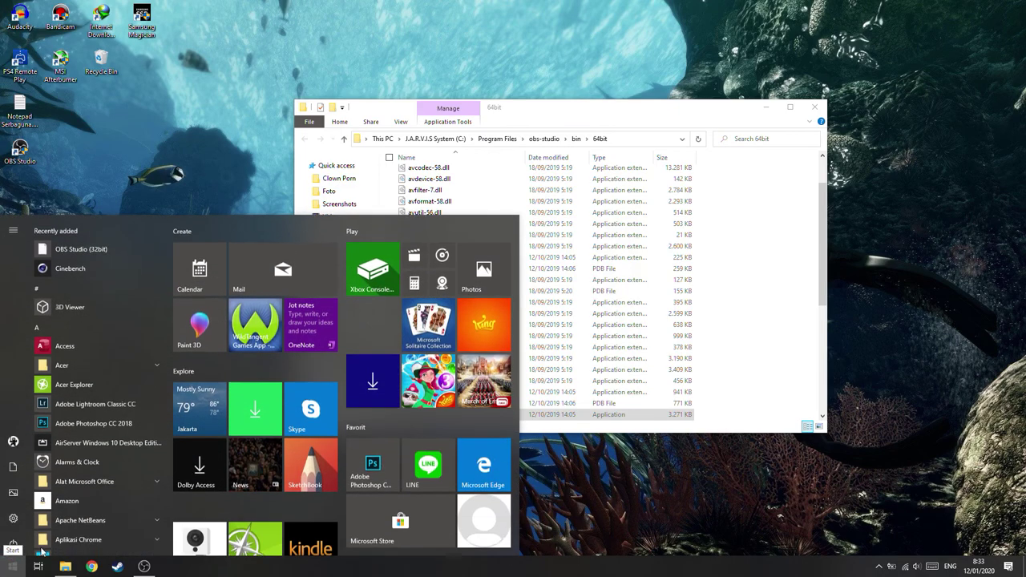
pyautogui.scroll(-15, 125, 450)
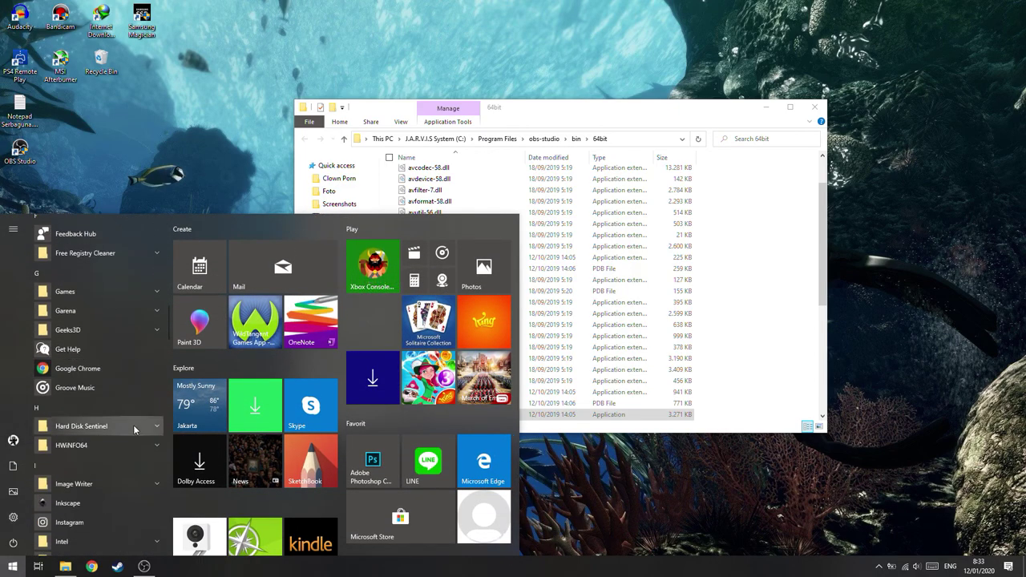
pyautogui.scroll(-10, 133, 425)
pyautogui.scroll(-3, 98, 409)
pyautogui.click(85, 356)
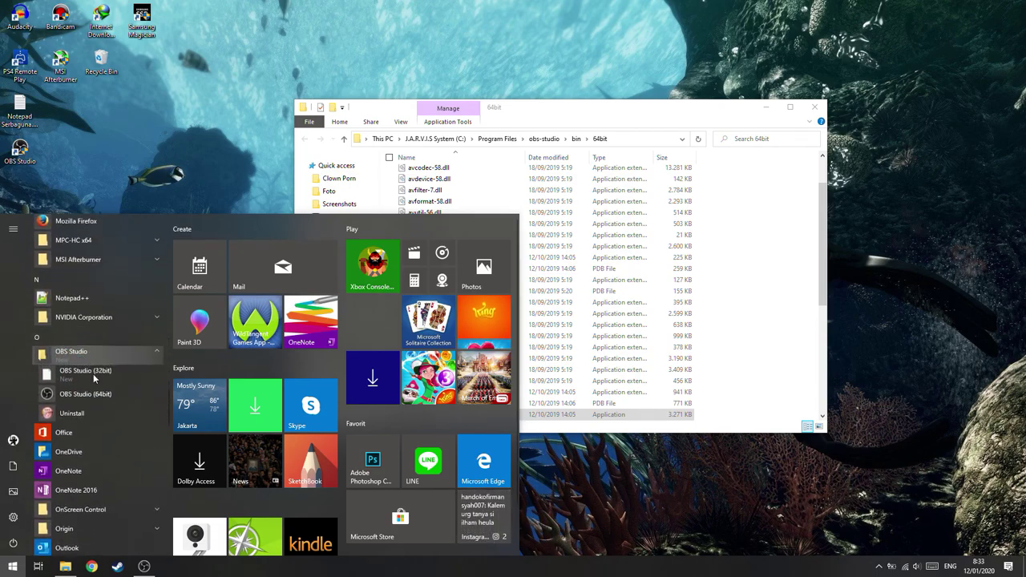
pyautogui.rightClick(106, 395)
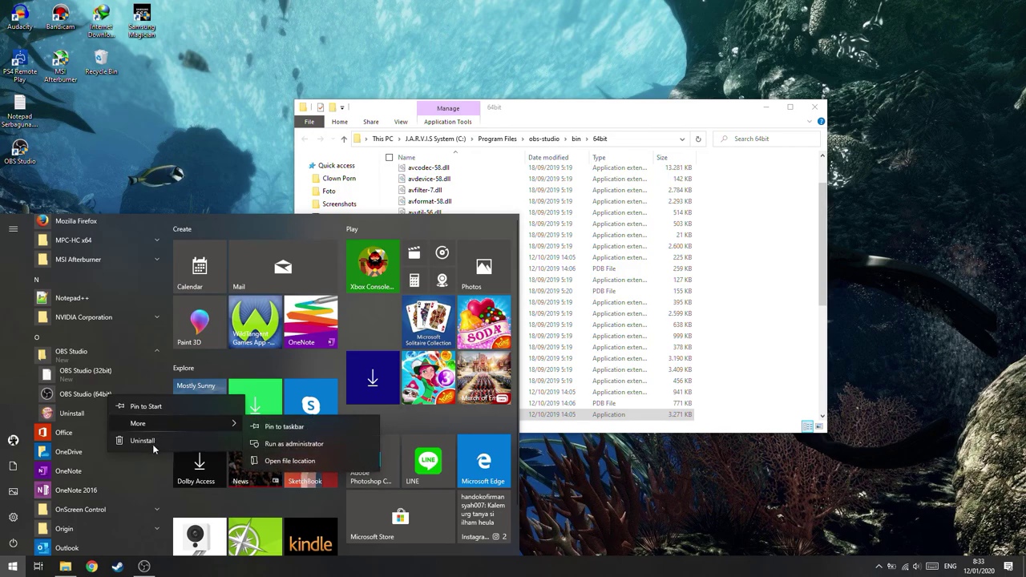
pyautogui.click(289, 460)
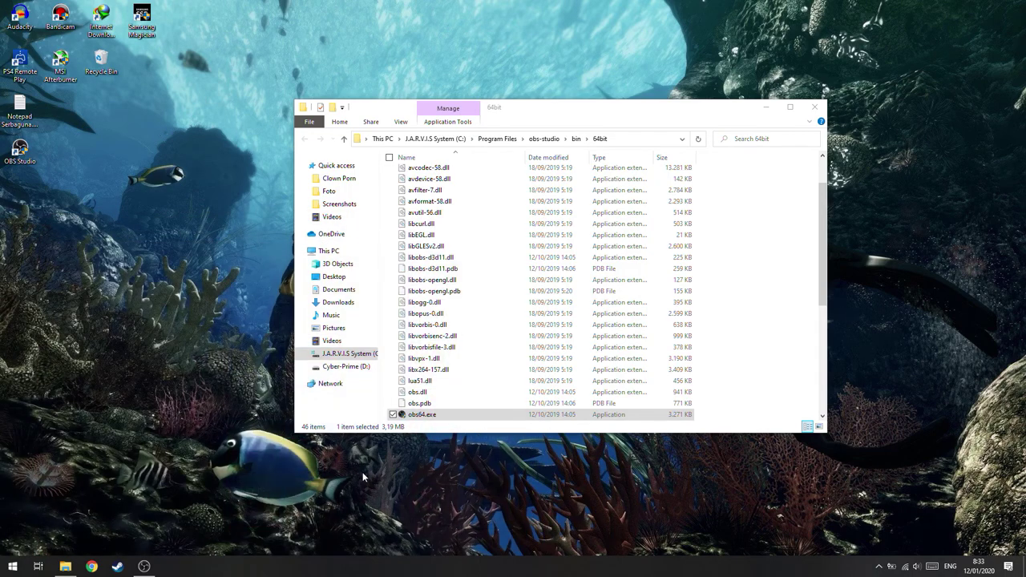
# Step: Open the target folder of the OBS Studio (64bit) shortcut, show its full path, and close the folder window
pyautogui.click(470, 200)
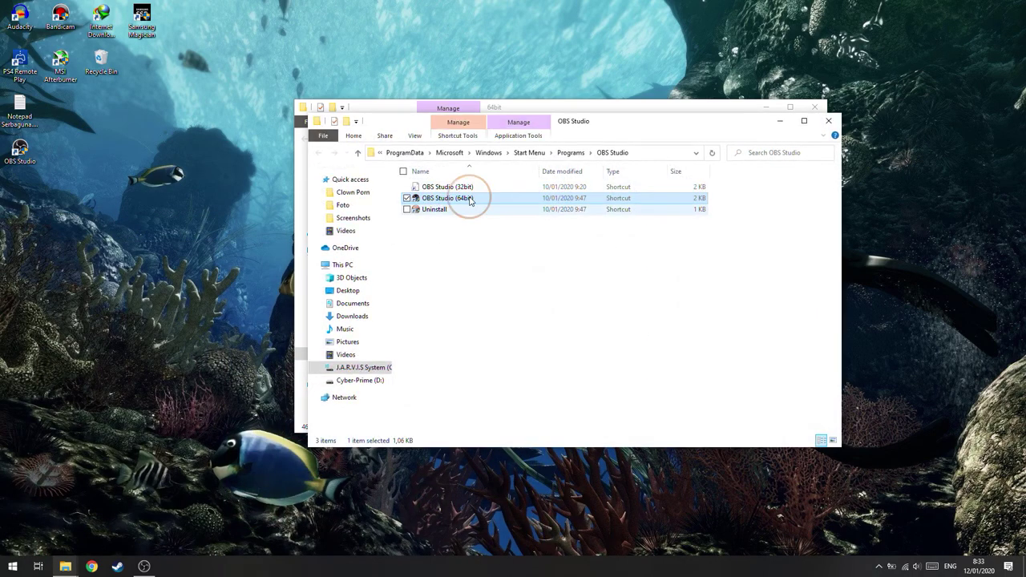
pyautogui.rightClick(470, 201)
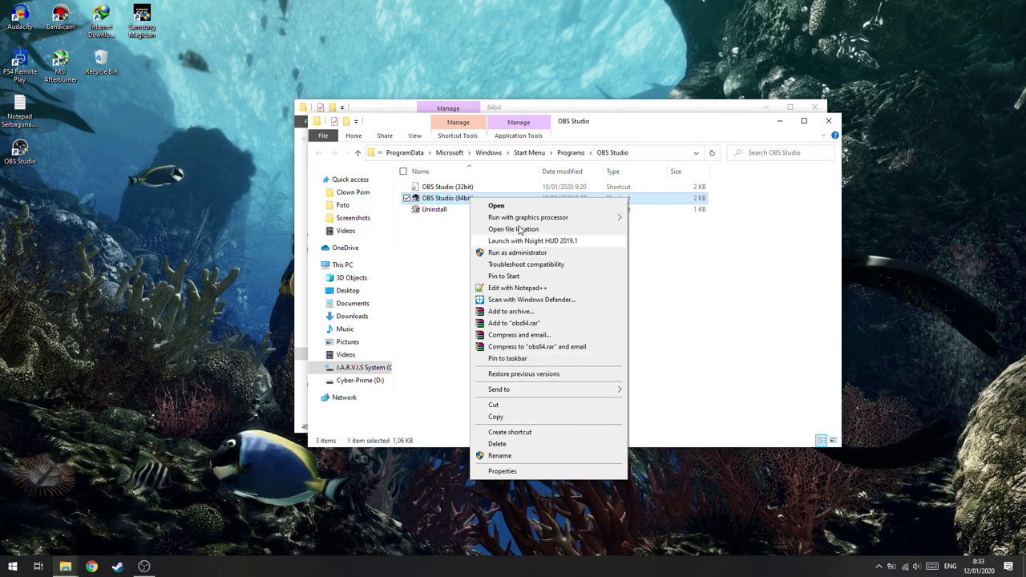
pyautogui.click(520, 230)
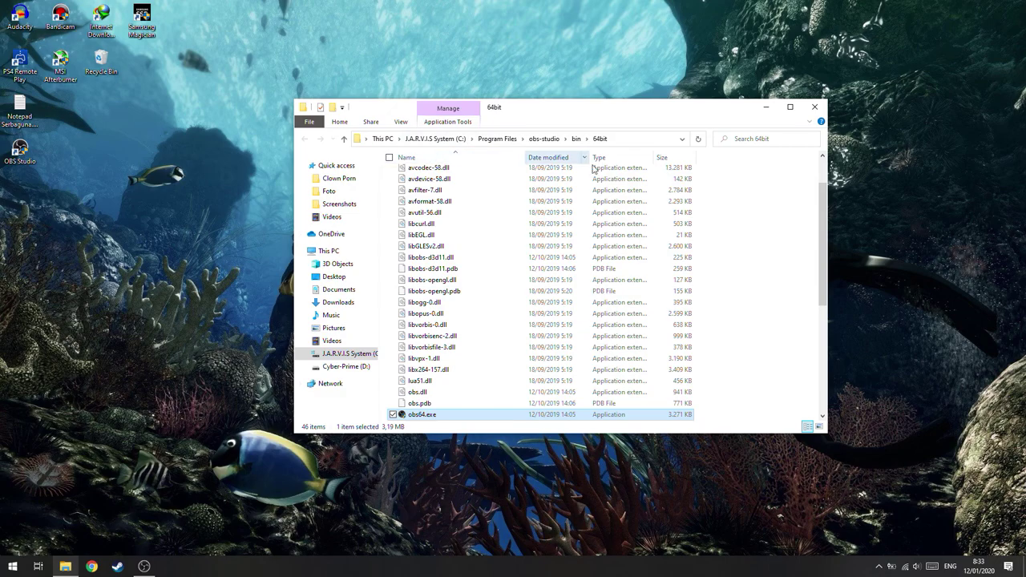
pyautogui.click(627, 138)
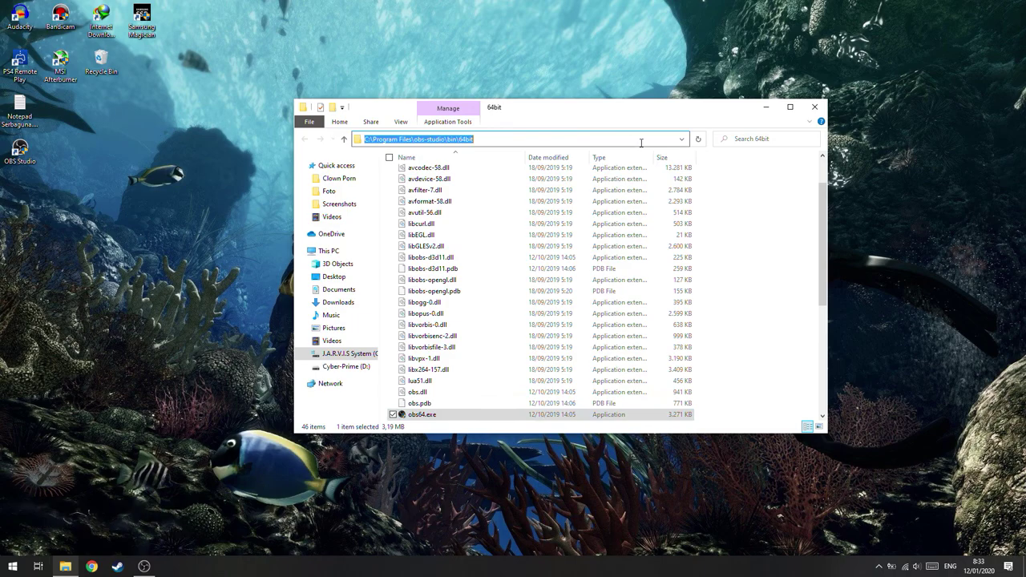
pyautogui.click(815, 107)
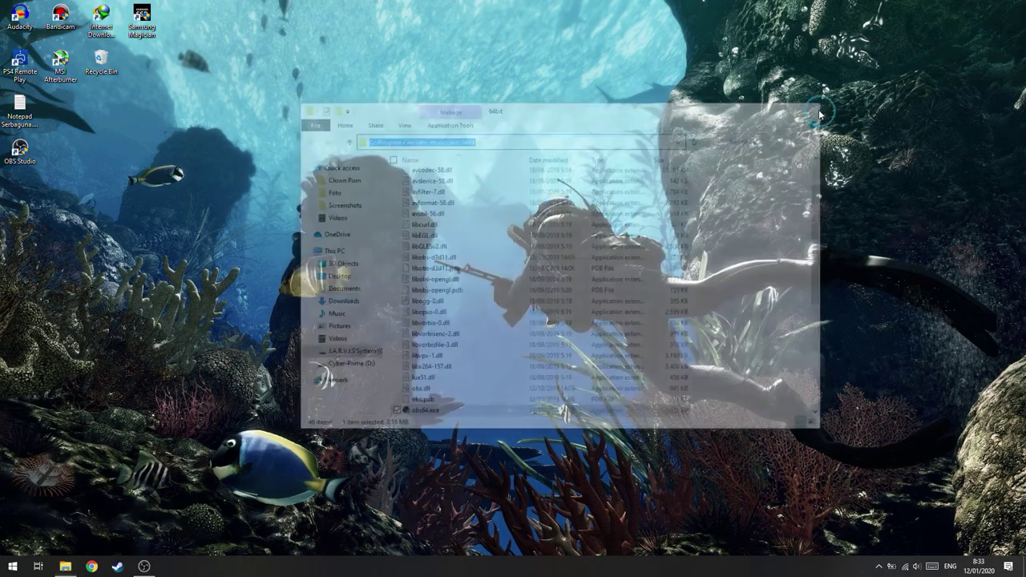
# Step: Open the Graphics settings page from the Display section of the Windows system settings
pyautogui.click(12, 566)
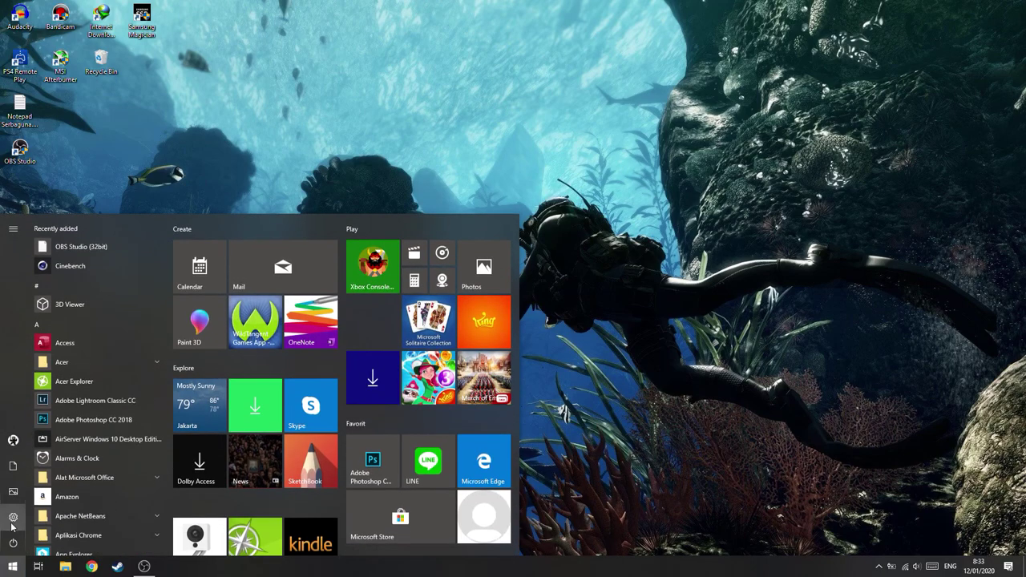
pyautogui.click(48, 518)
pyautogui.click(402, 215)
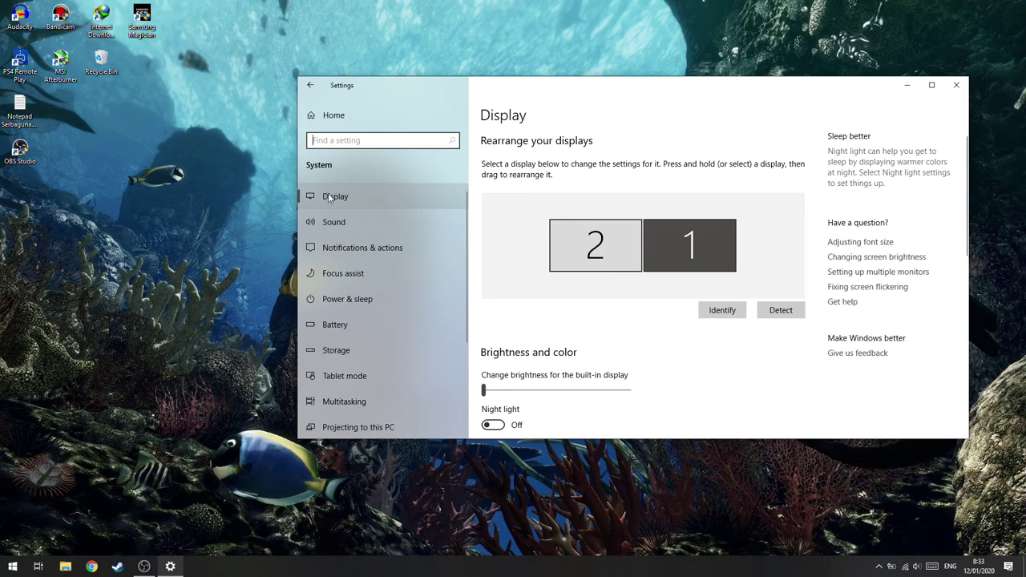
pyautogui.scroll(-10, 636, 213)
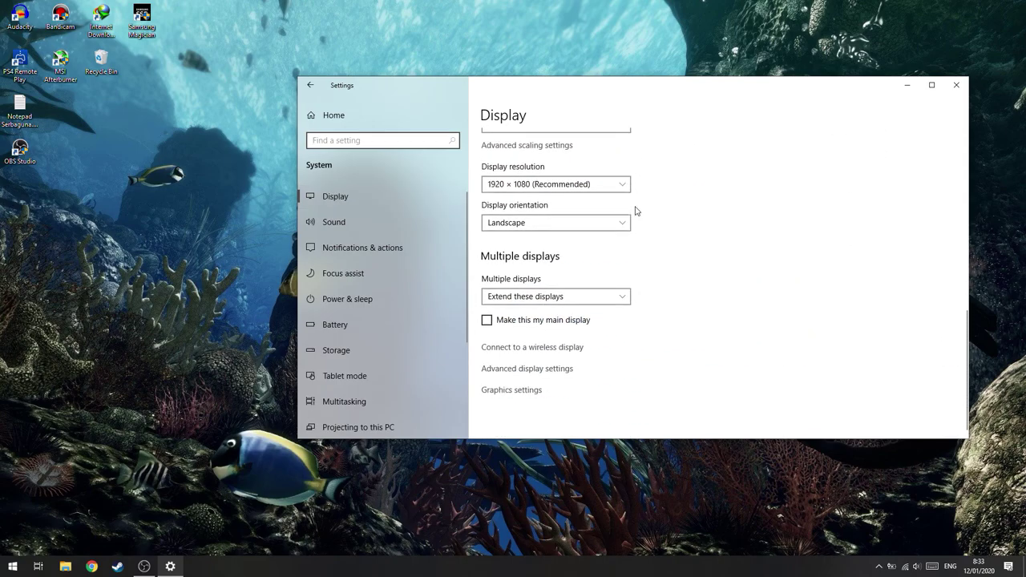
pyautogui.click(496, 392)
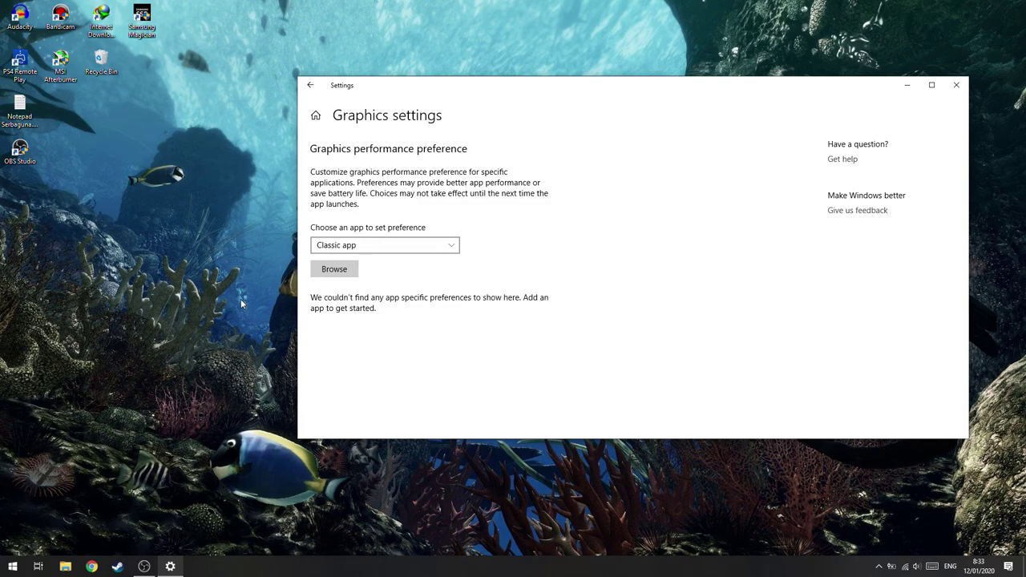
pyautogui.rightClick(163, 191)
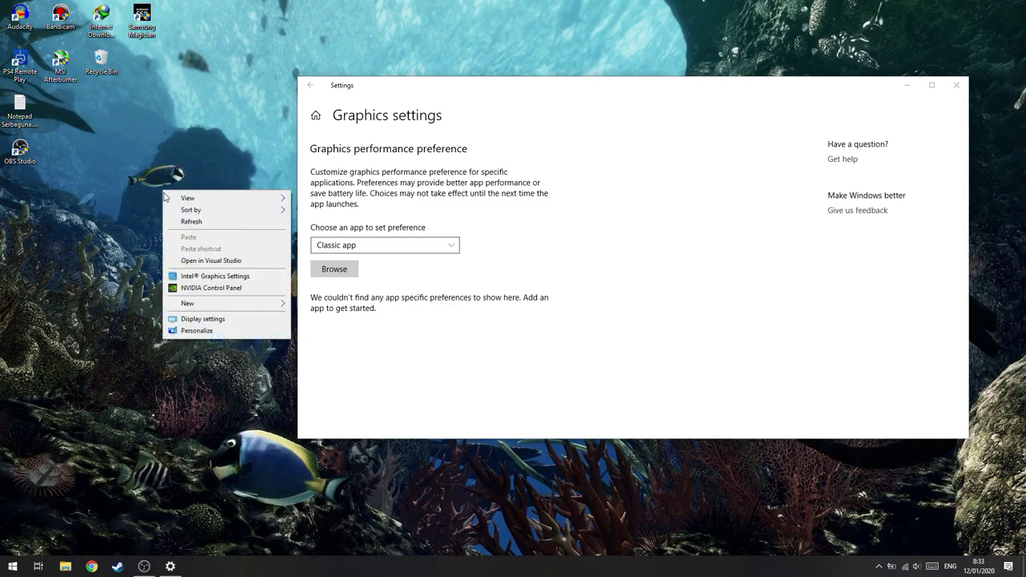
pyautogui.click(215, 318)
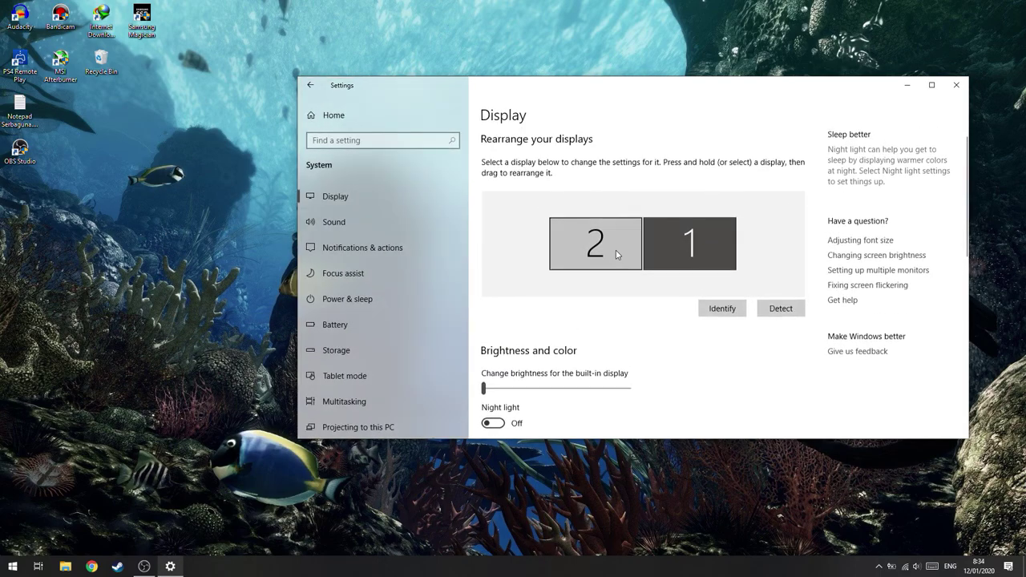
pyautogui.scroll(-10, 571, 321)
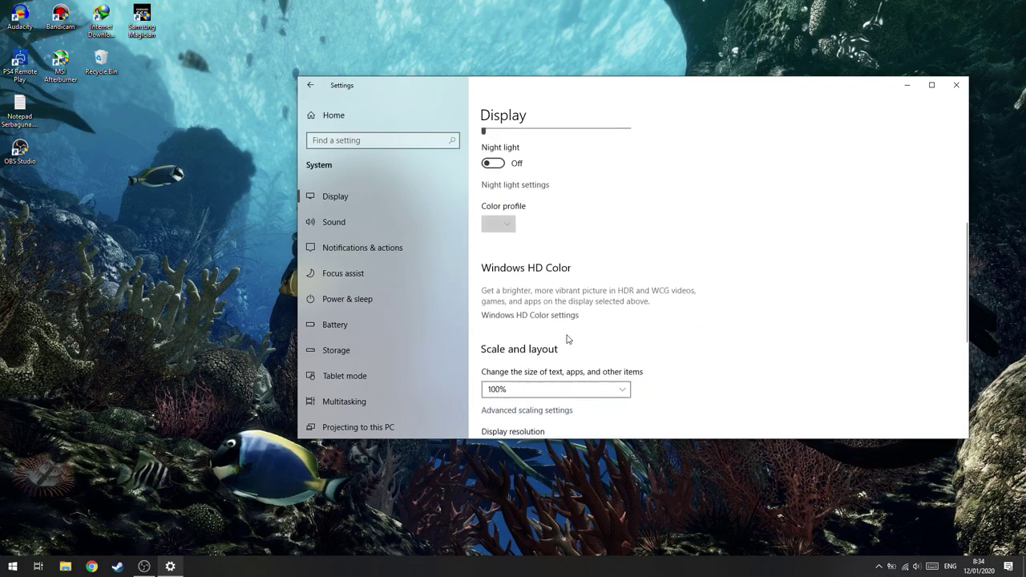
pyautogui.click(957, 85)
# Step: Open Display settings from the desktop and go to its Graphics settings page
pyautogui.rightClick(197, 241)
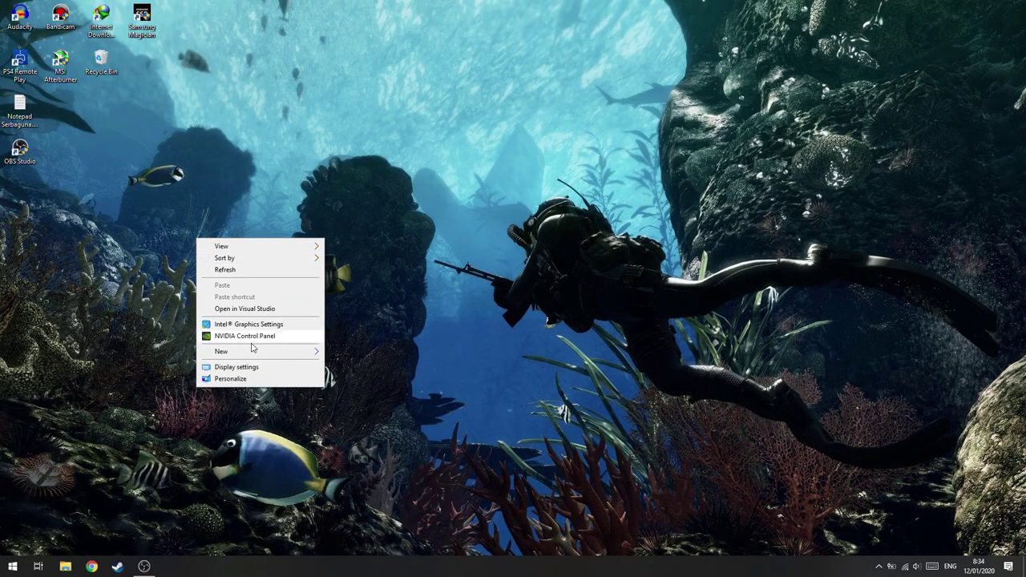
pyautogui.click(258, 367)
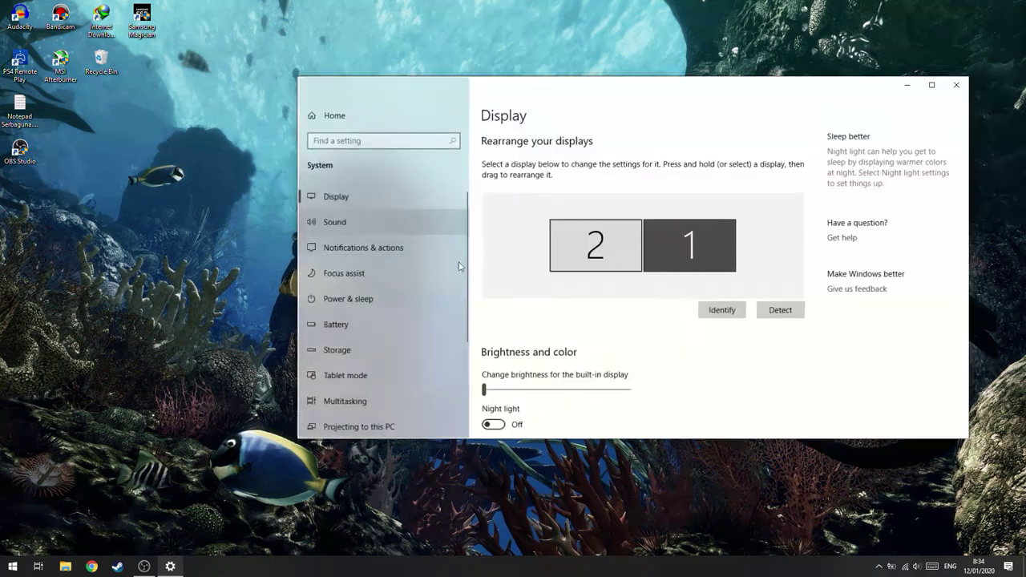
pyautogui.scroll(-10, 660, 305)
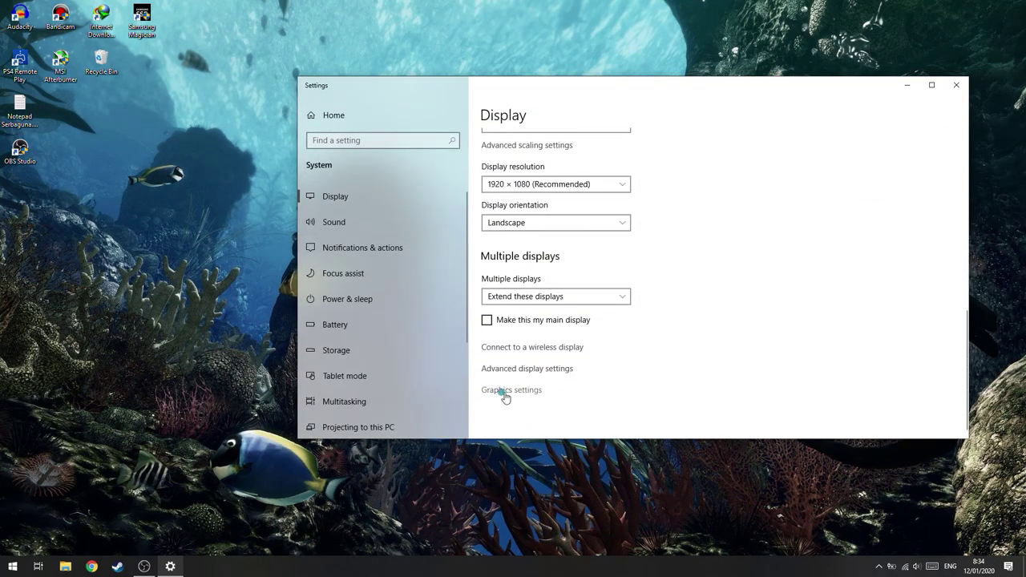
pyautogui.click(505, 393)
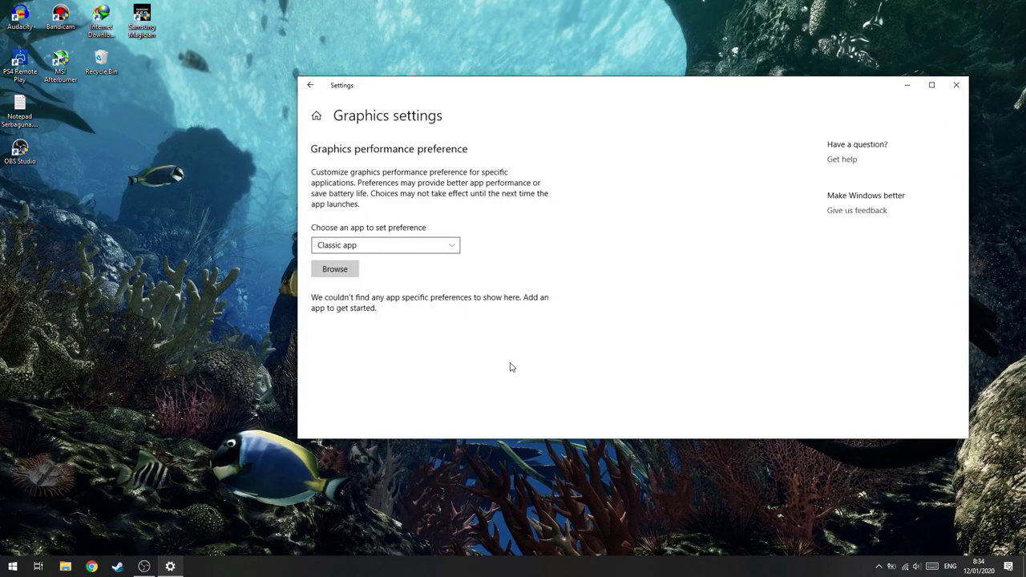
# Step: Add obs64.exe from C:\Program Files\obs-studio\bin\64bit as a classic app in the graphics performance preferences
pyautogui.click(346, 273)
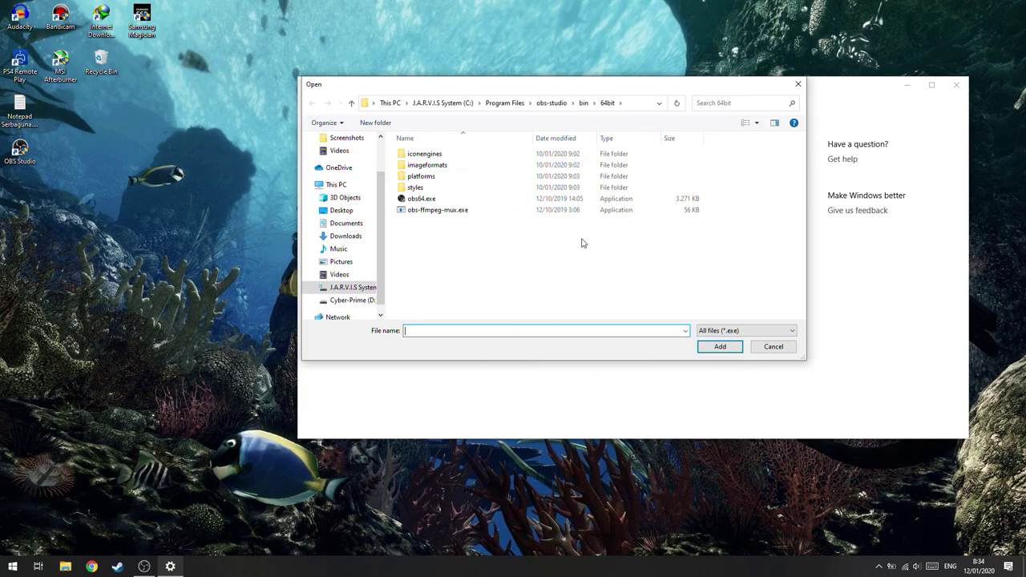
pyautogui.click(634, 103)
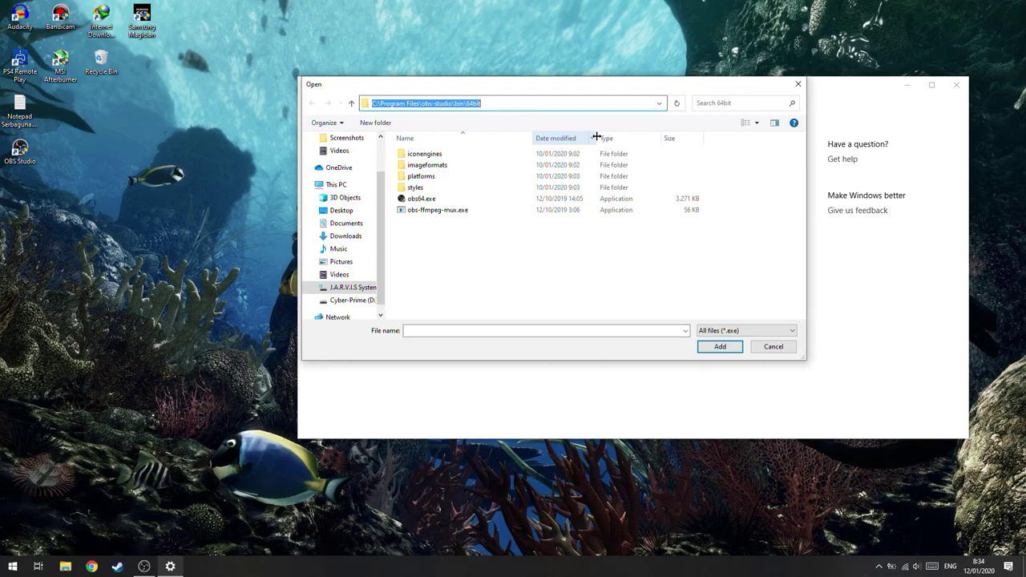
pyautogui.press('End')
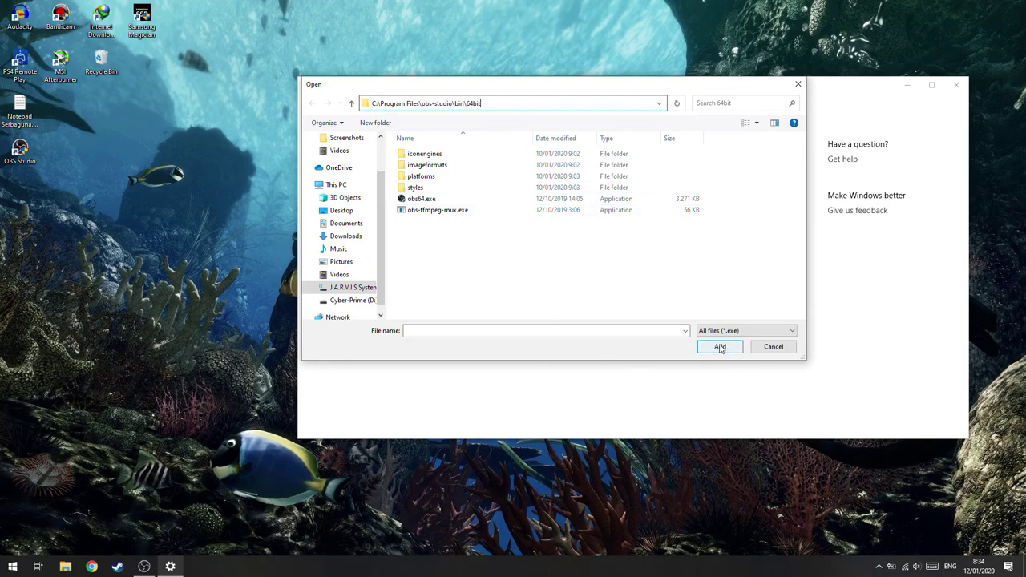
pyautogui.press('Escape')
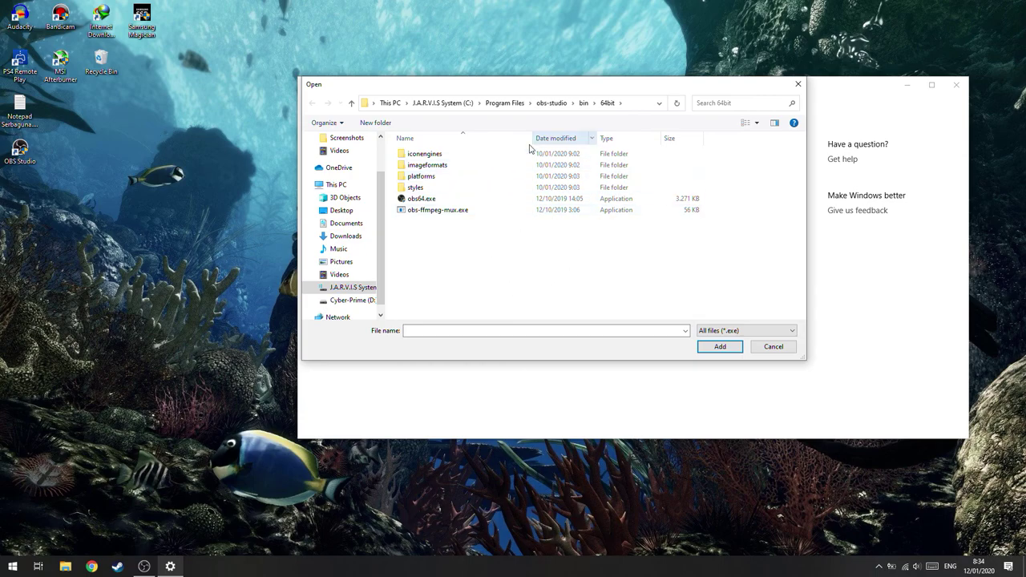
pyautogui.click(493, 199)
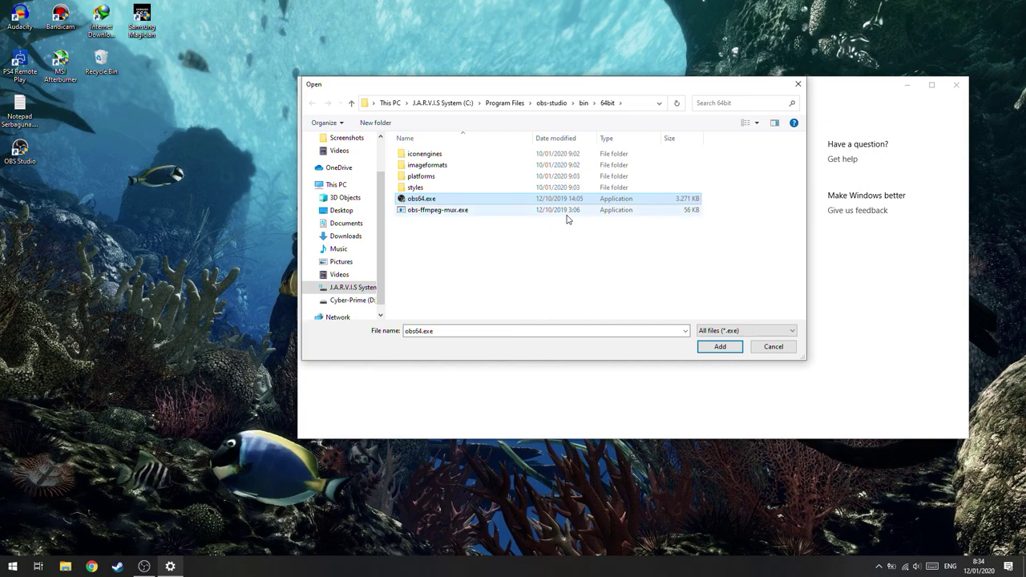
pyautogui.click(725, 348)
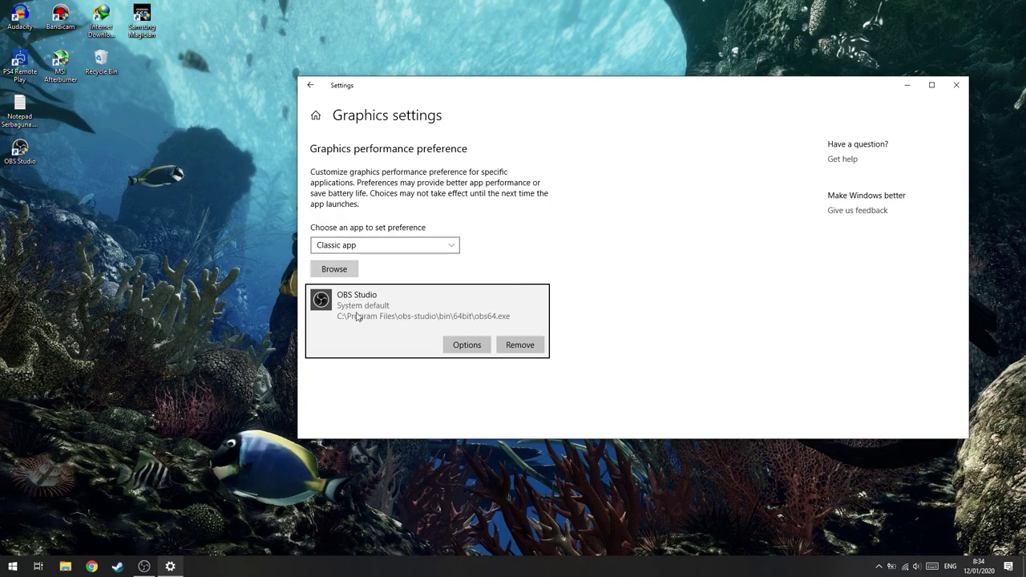
# Step: Set the graphics preference of OBS Studio to Power saving, comparing it with High performance, and save it
pyautogui.click(465, 346)
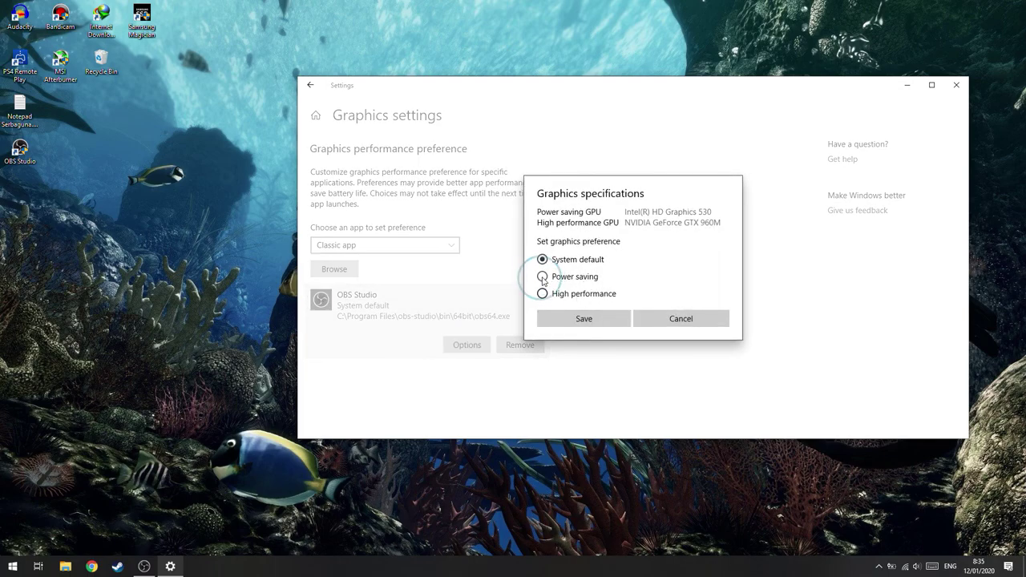
pyautogui.click(542, 277)
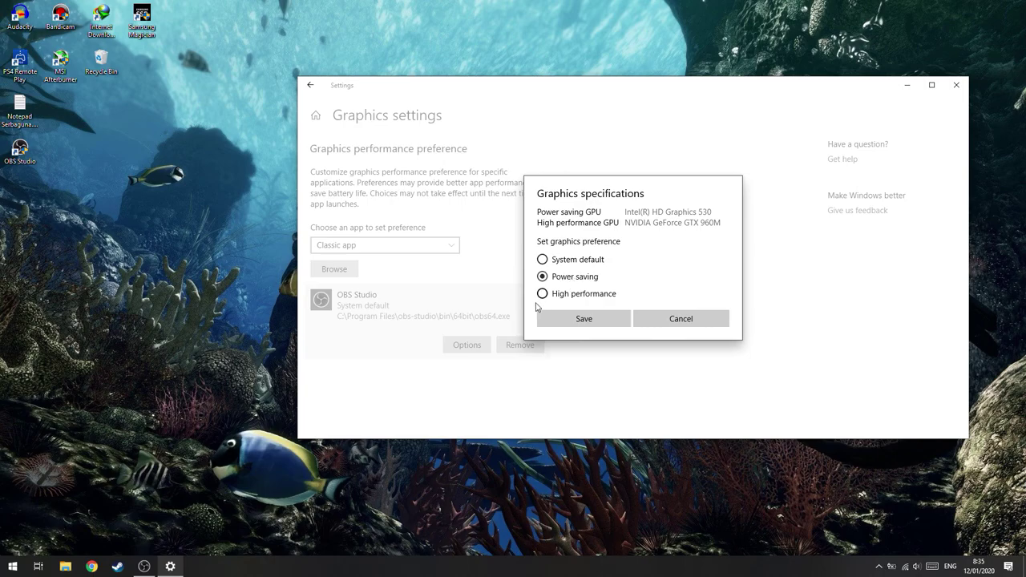
pyautogui.click(543, 294)
pyautogui.click(542, 277)
pyautogui.click(585, 318)
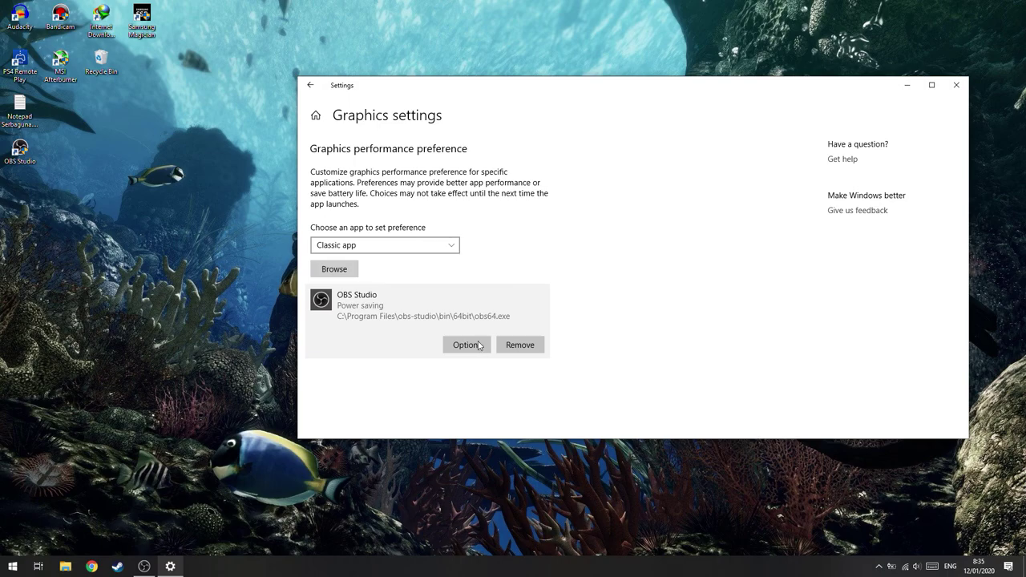
# Step: Close the running OBS Studio and relaunch it by searching for "obs" to check the Display Capture preview
pyautogui.click(145, 567)
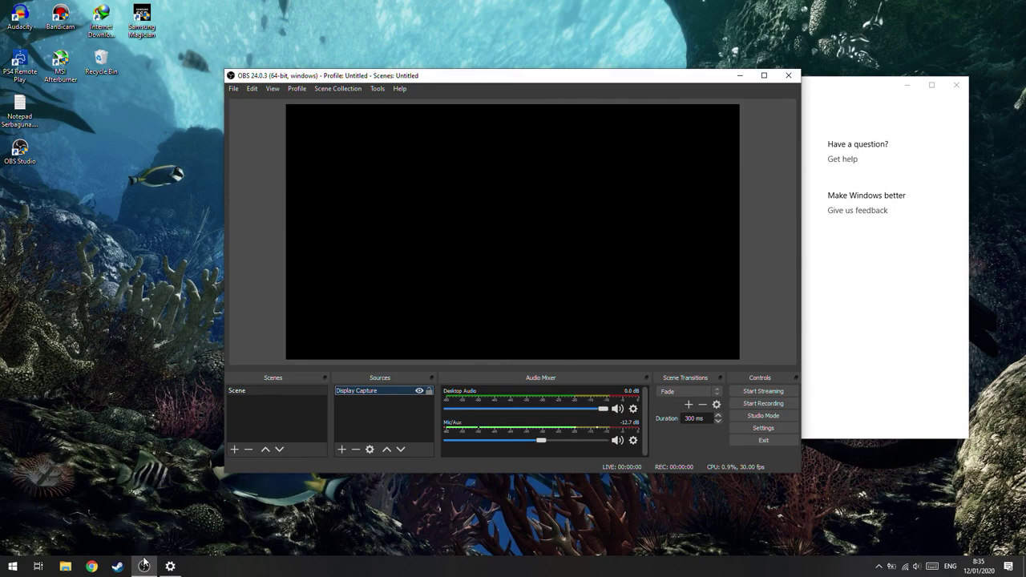
pyautogui.click(782, 77)
pyautogui.click(12, 566)
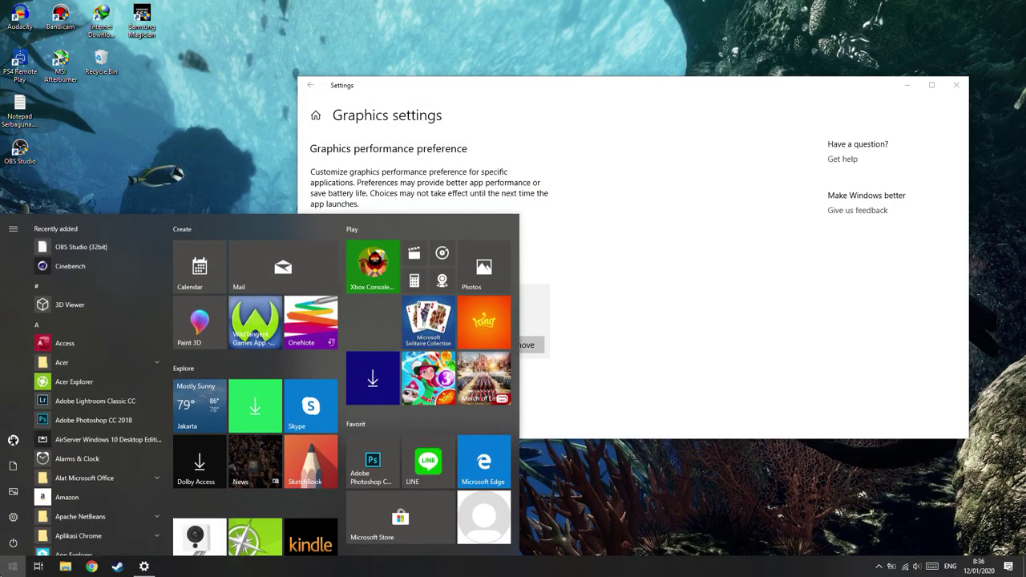
pyautogui.write('obs')
pyautogui.press('Return')
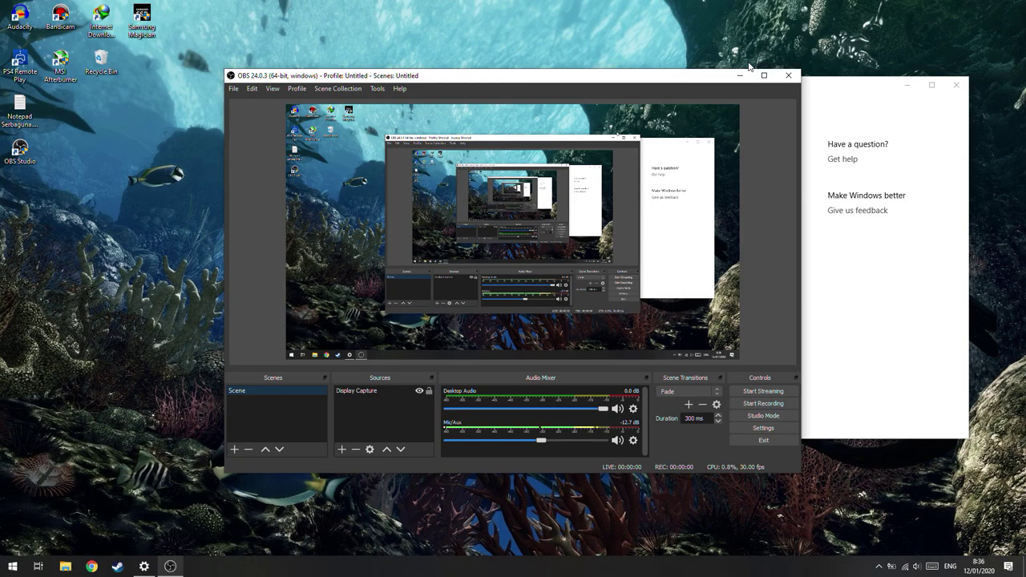
# Step: Close OBS Studio and change its graphics preference to High performance, saving the choice
pyautogui.click(788, 75)
pyautogui.click(469, 350)
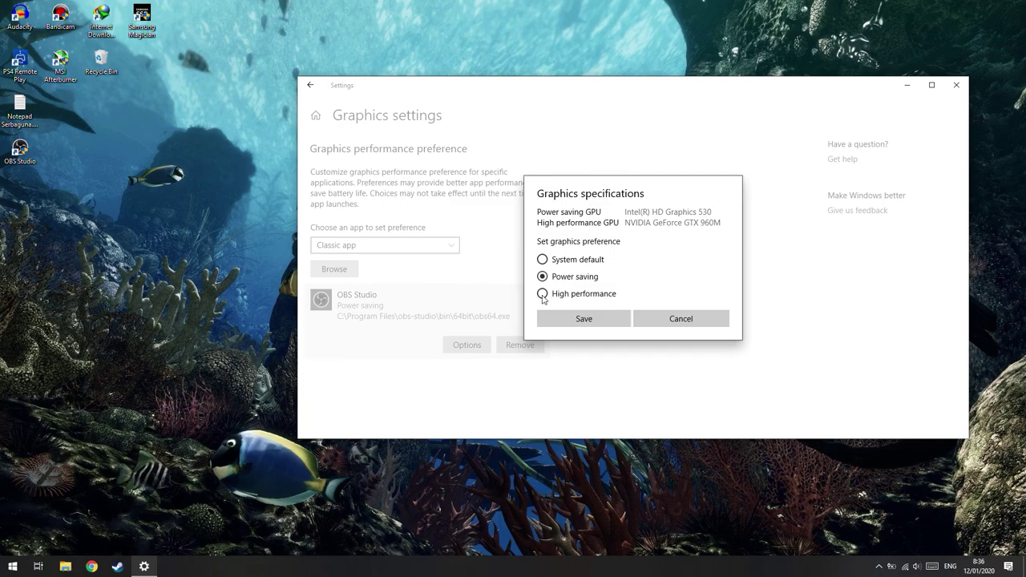
pyautogui.click(542, 294)
pyautogui.click(584, 319)
# Step: Launch OBS Studio again by searching for "obs", allow it to run, and check the Display Capture preview under High performance
pyautogui.click(12, 566)
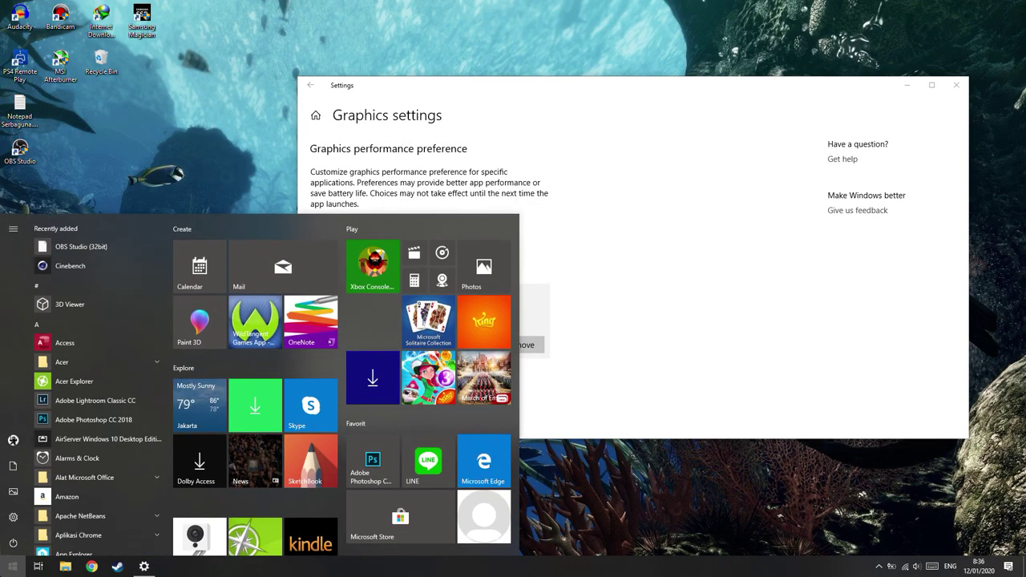
pyautogui.write('obs')
pyautogui.press('Return')
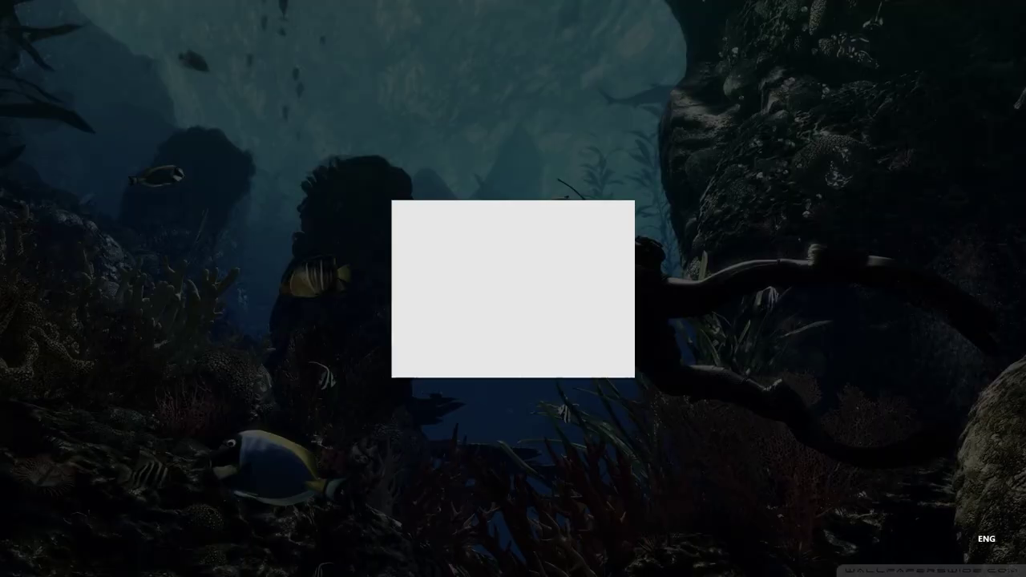
pyautogui.hotkey('alt', 'y')
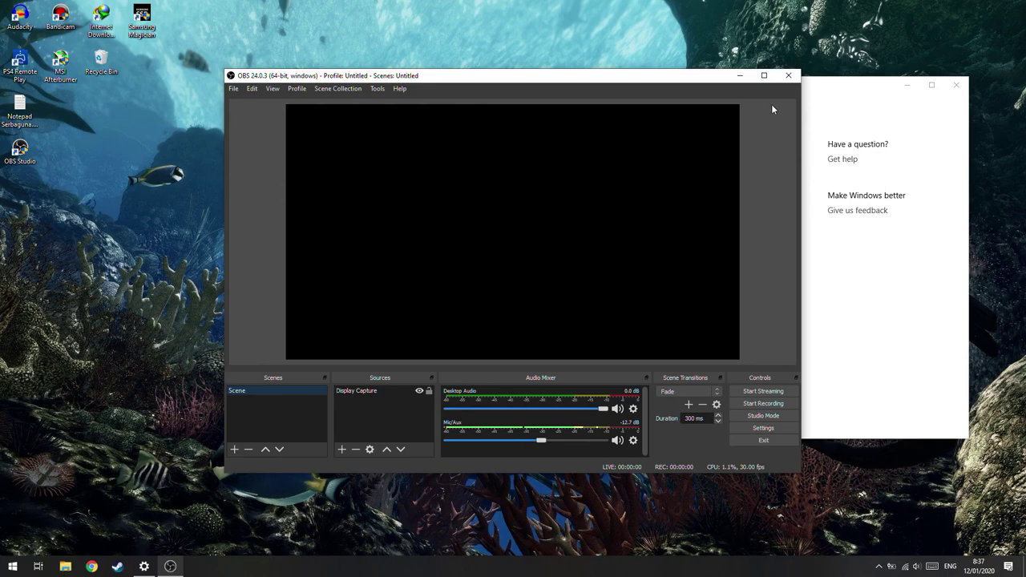
# Step: Close OBS Studio, reopen its graphics preference options in Settings, and save them with High performance selected
pyautogui.click(789, 76)
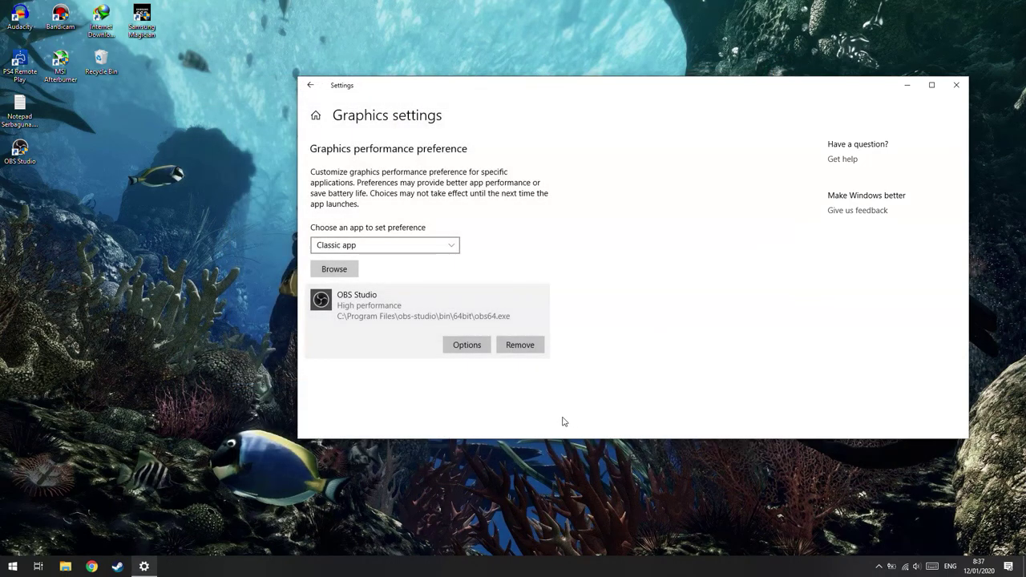
pyautogui.click(463, 348)
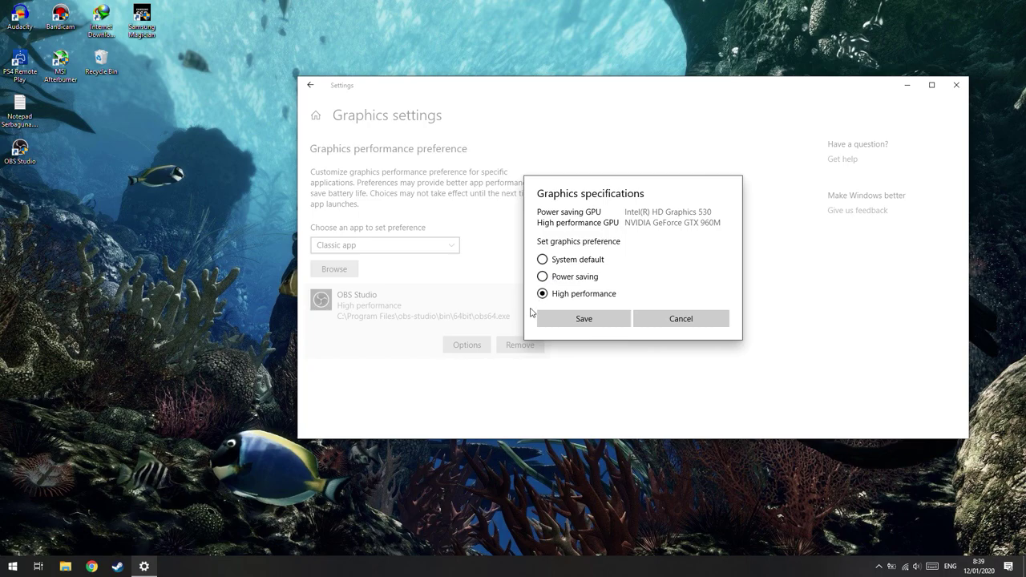
pyautogui.click(573, 321)
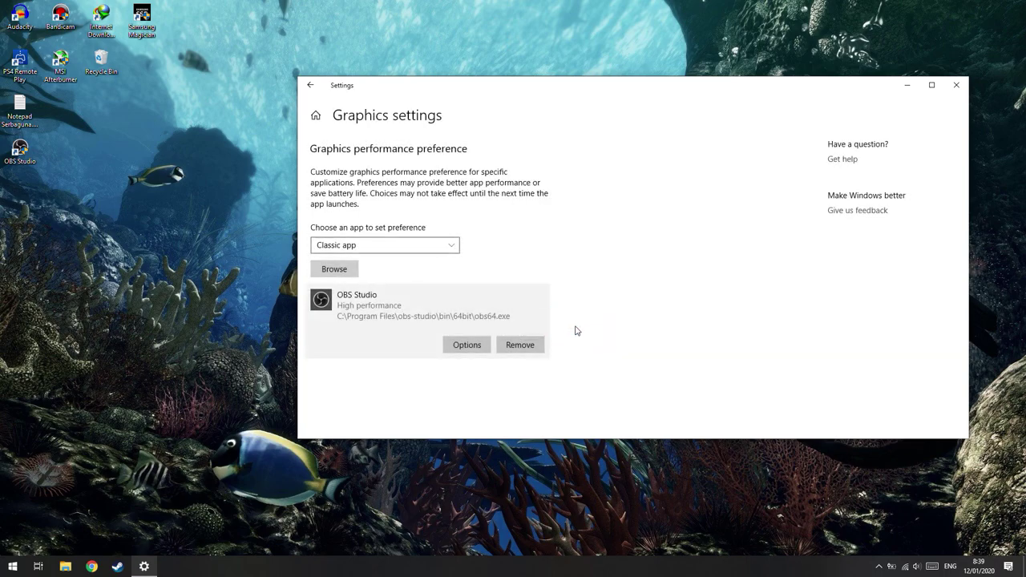